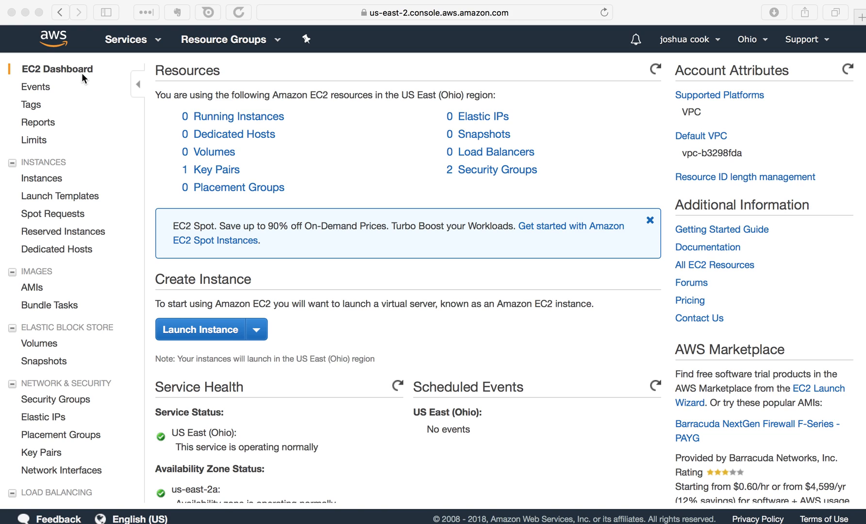
Start launching an instance with the Ubuntu Server 16.04 LTS (HVM) image and the t2.micro type, continuing to the instance details
click(214, 331)
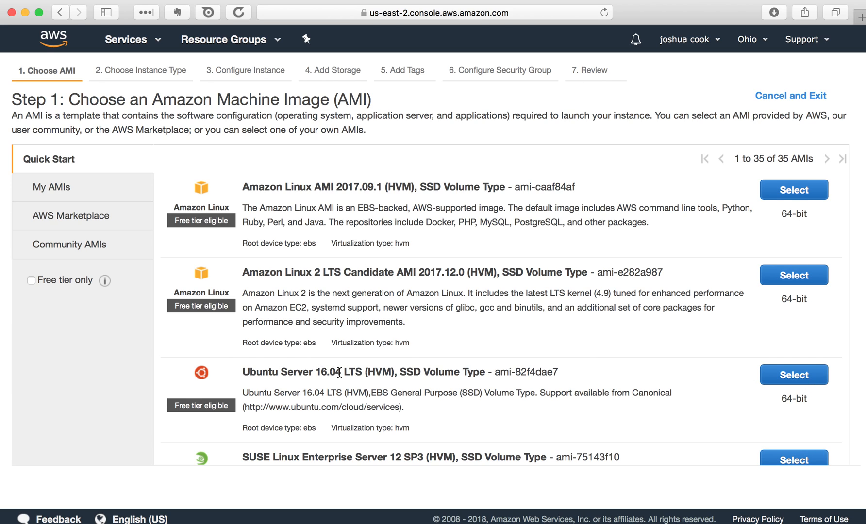
click(795, 377)
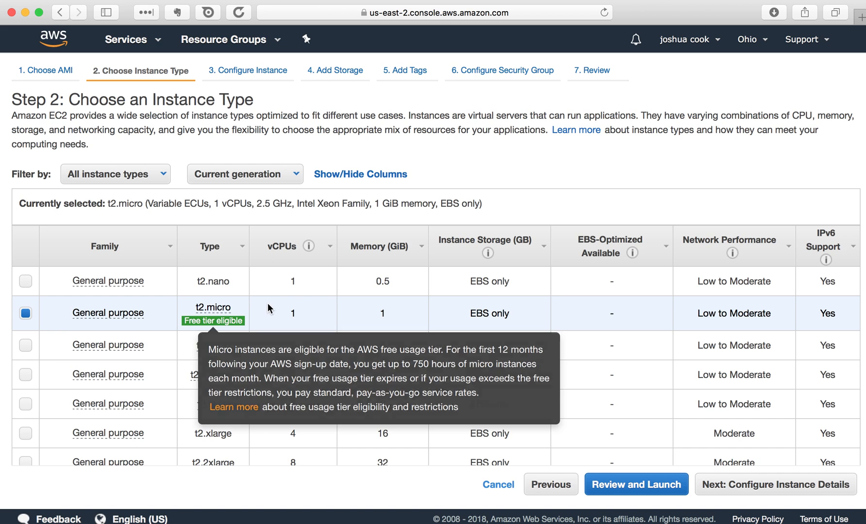
mouse_move(224, 324)
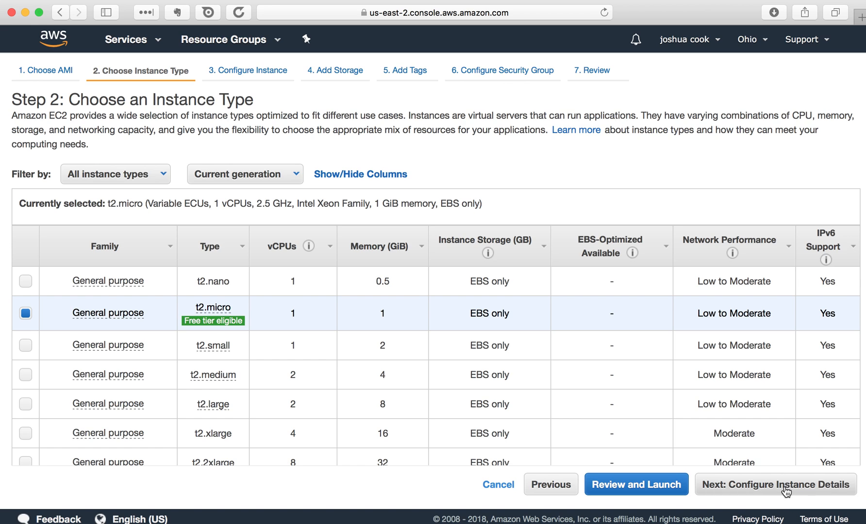
click(759, 491)
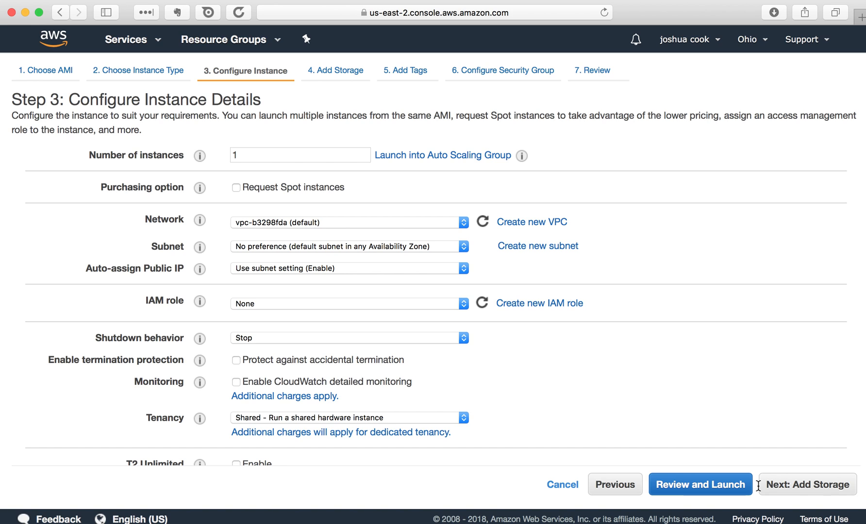
Keep the default instance details and set the root volume size to 30 GiB, continuing to the tags
click(825, 486)
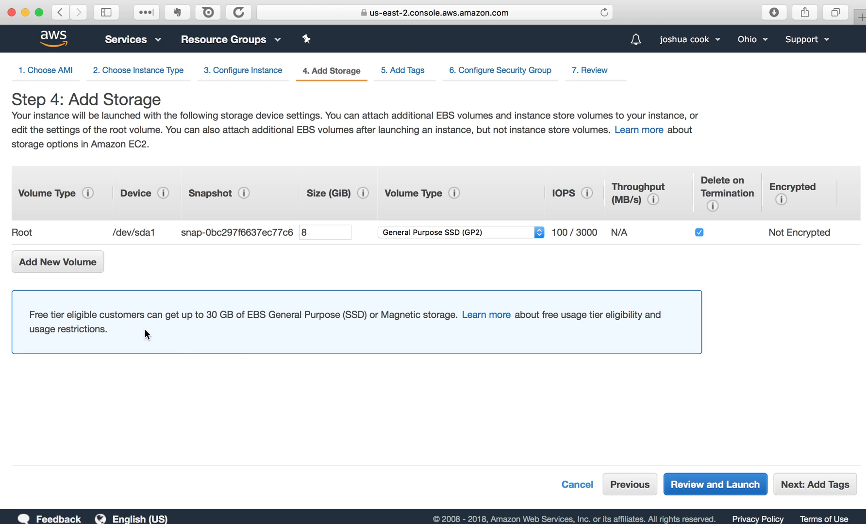
double_click(308, 232)
text(30)
click(386, 265)
click(811, 487)
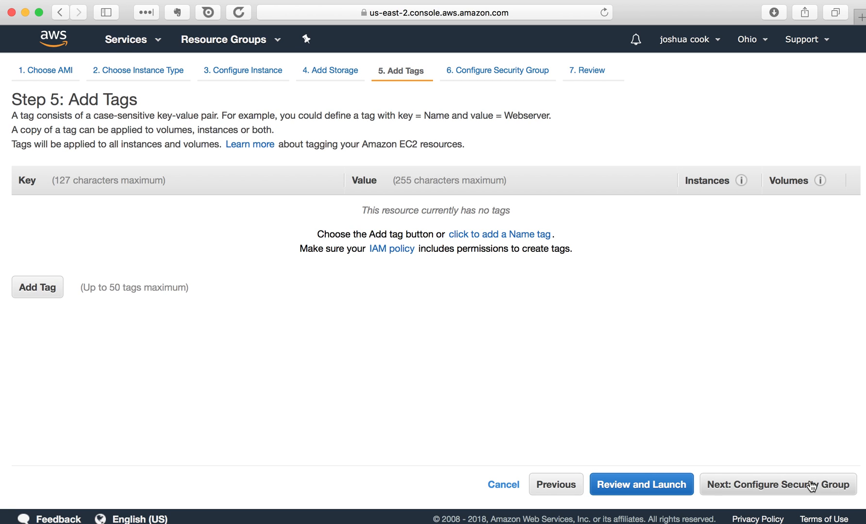
Assign the existing basic_jupyter security group to the instance without adding tags, and proceed to the launch review
click(812, 485)
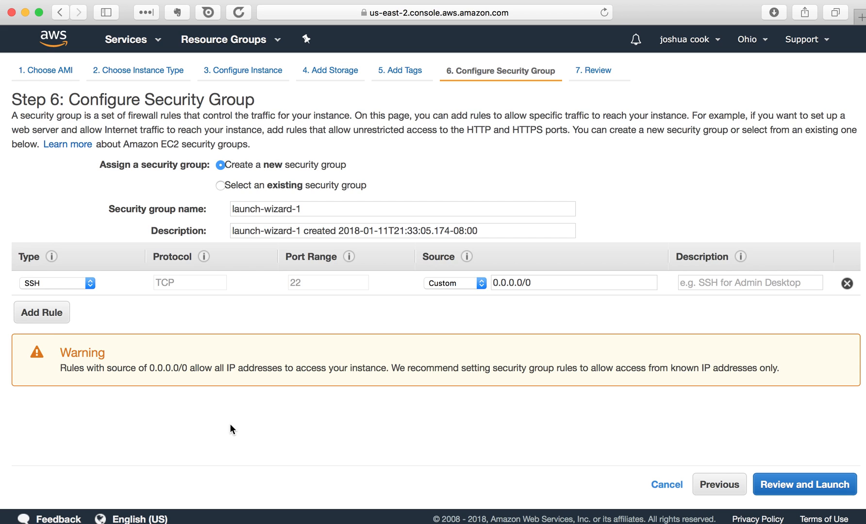
click(221, 185)
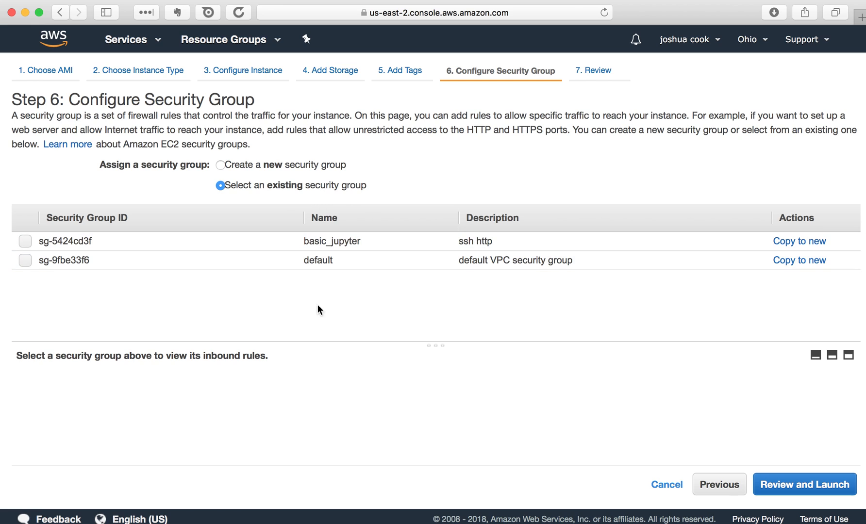
click(25, 242)
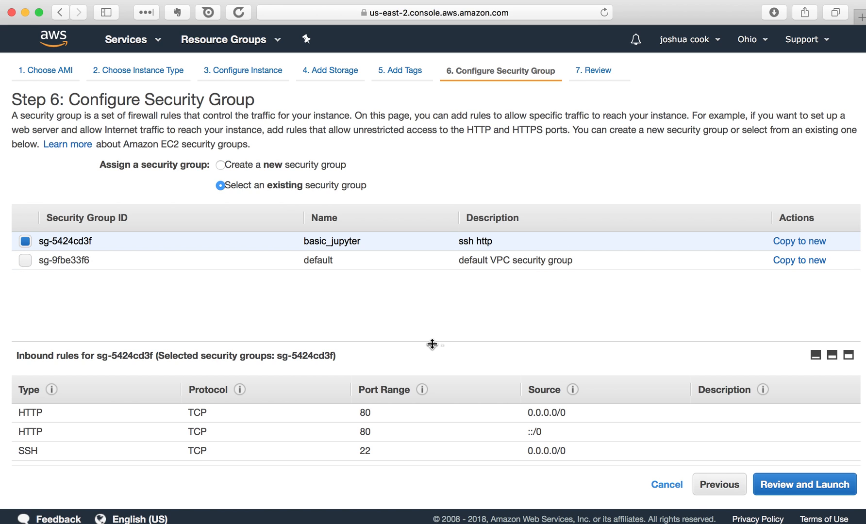
drag(432, 344, 440, 297)
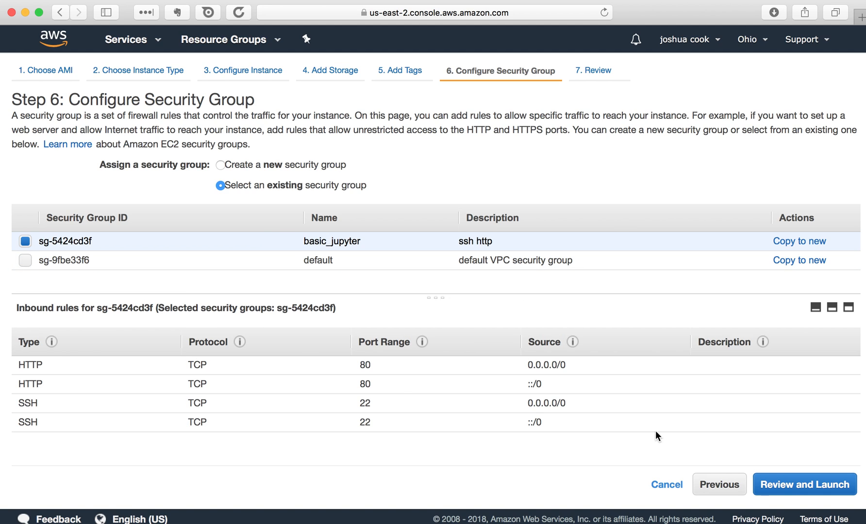
click(801, 493)
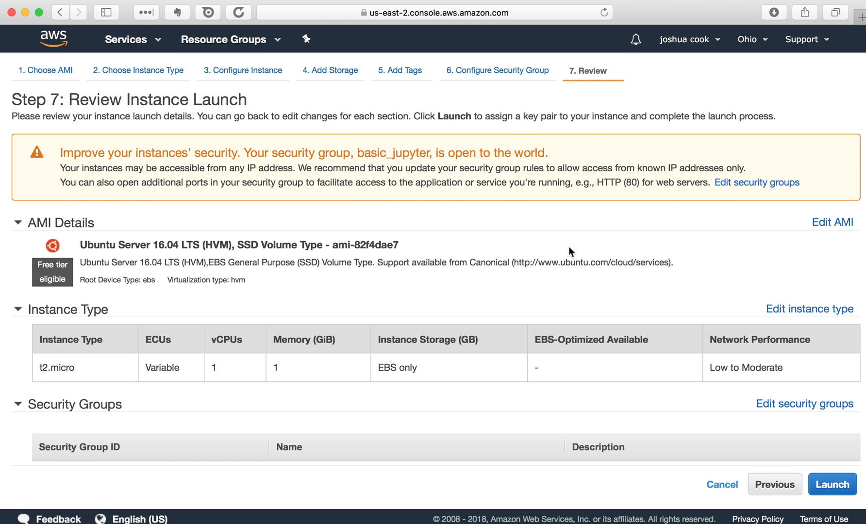
Examine the AMI, instance type and security group rules in the launch review
scroll(641, 291, down, 2)
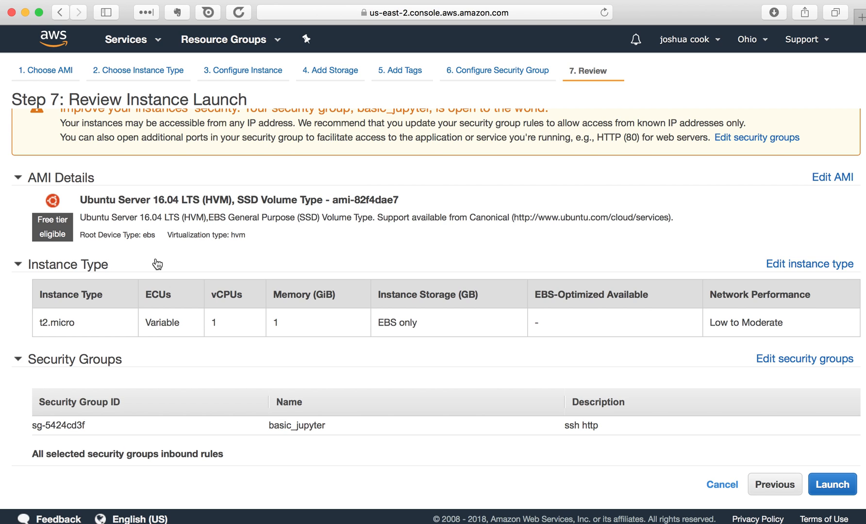
scroll(207, 316, down, 2)
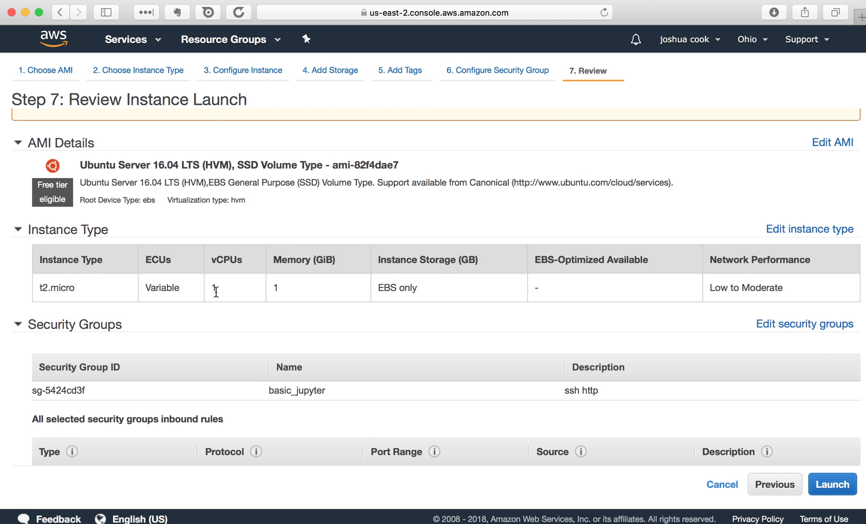
scroll(367, 325, down, 3)
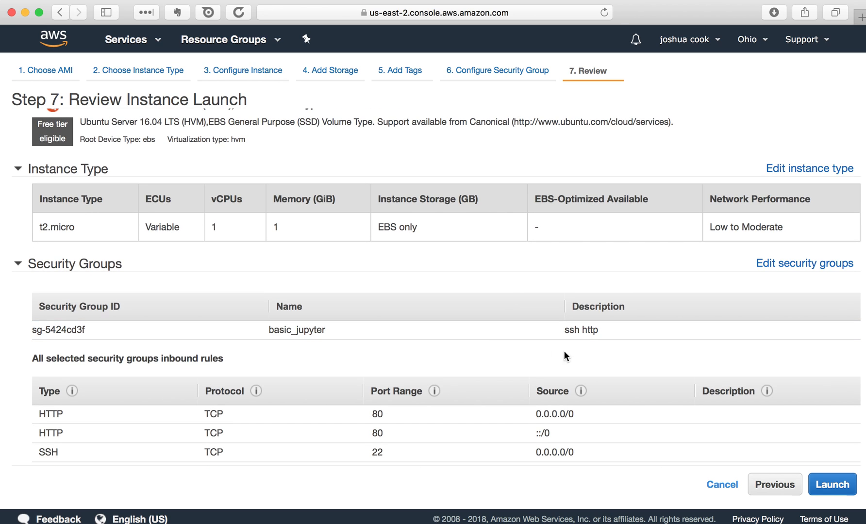
scroll(401, 380, down, 3)
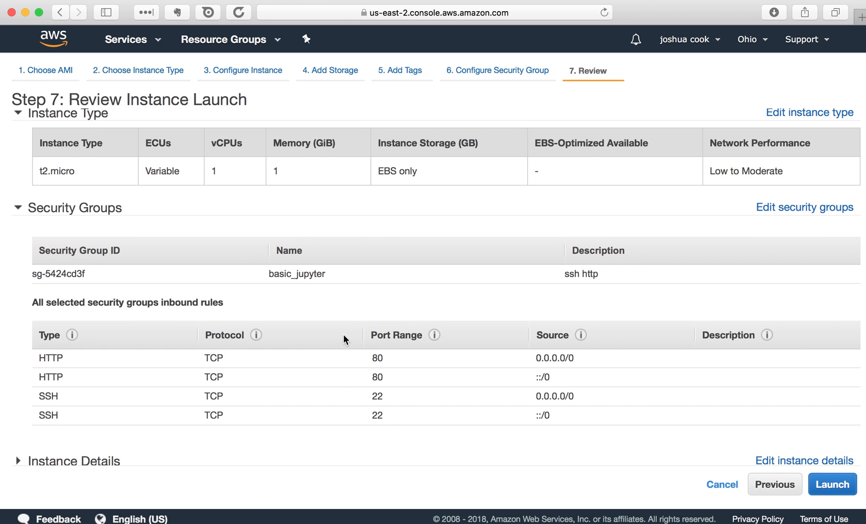
scroll(426, 443, down, 3)
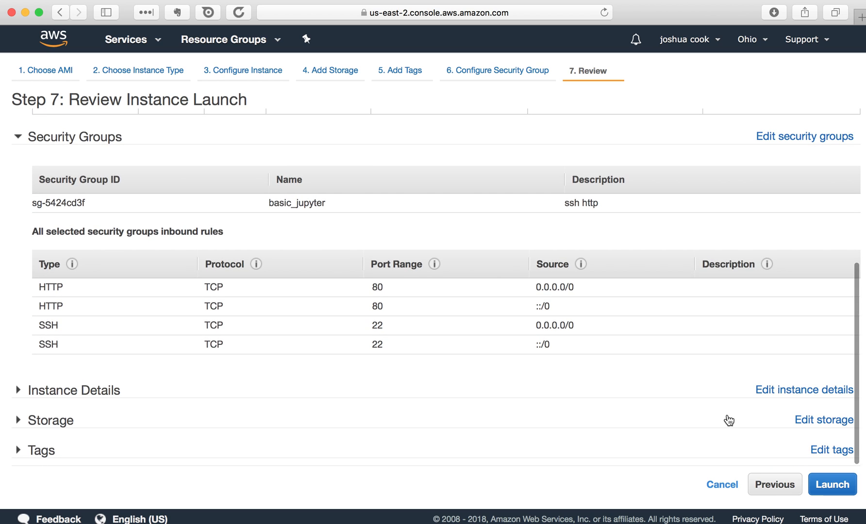
scroll(488, 209, up, 6)
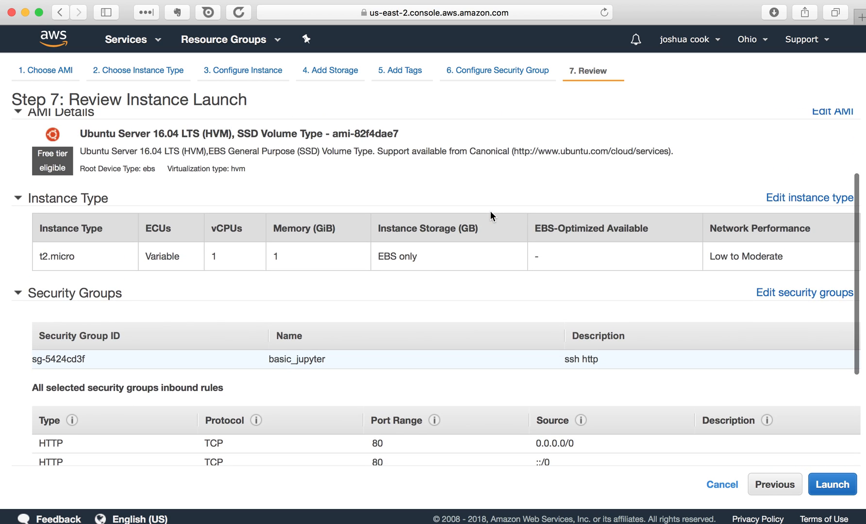
Launch the instance with the existing key pair 2018_jan, acknowledging access to its private key file
click(831, 485)
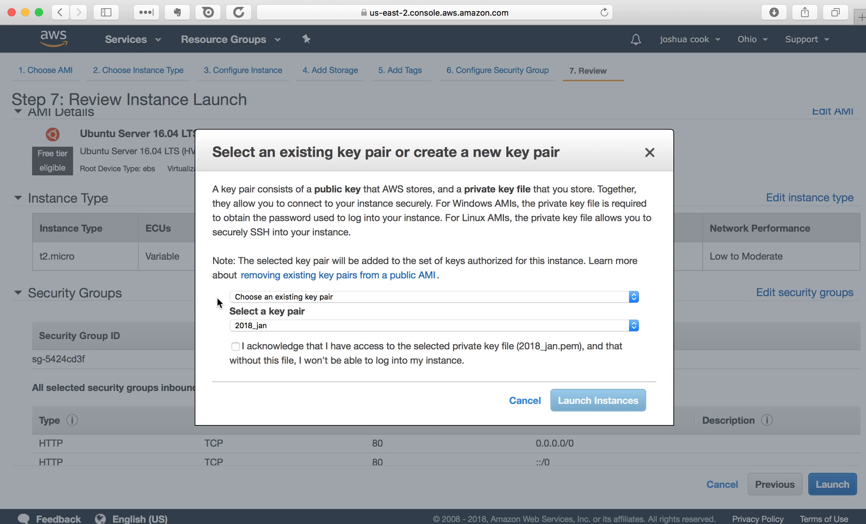
click(360, 295)
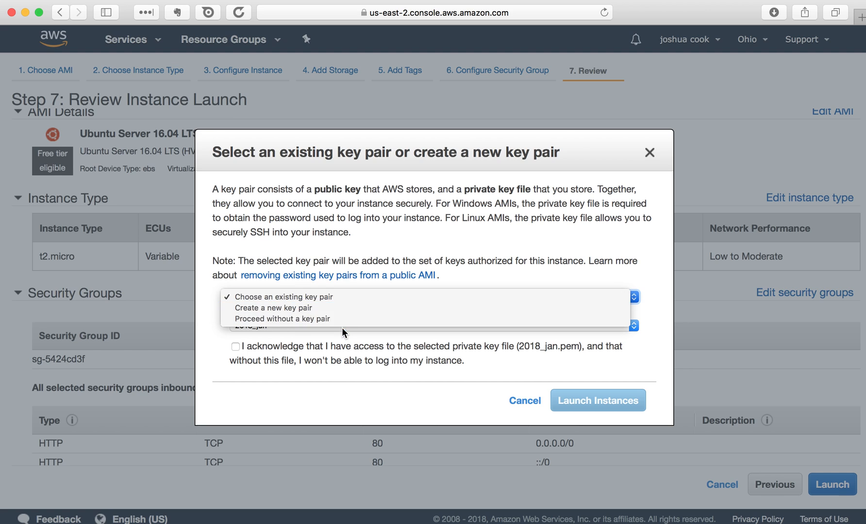
click(300, 297)
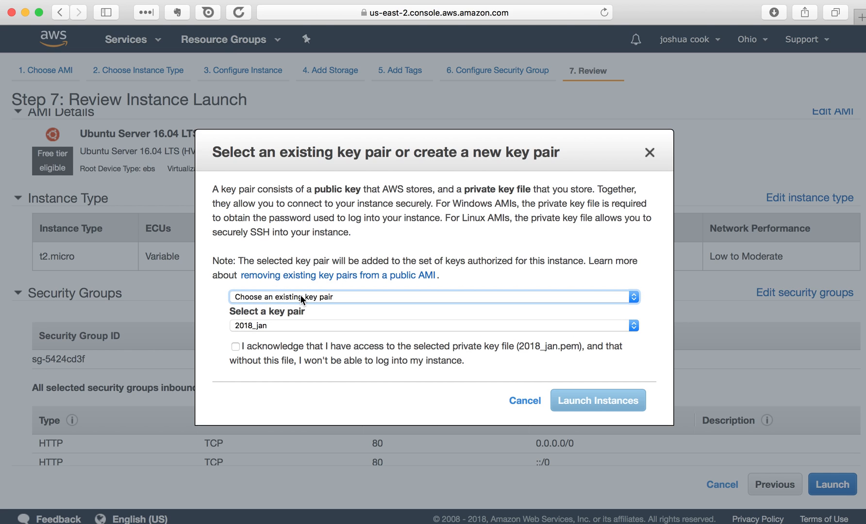
click(256, 328)
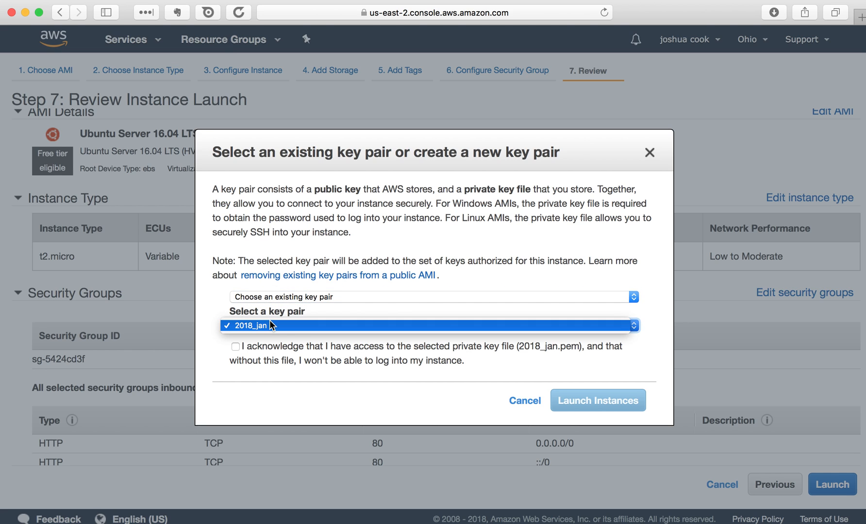
click(287, 341)
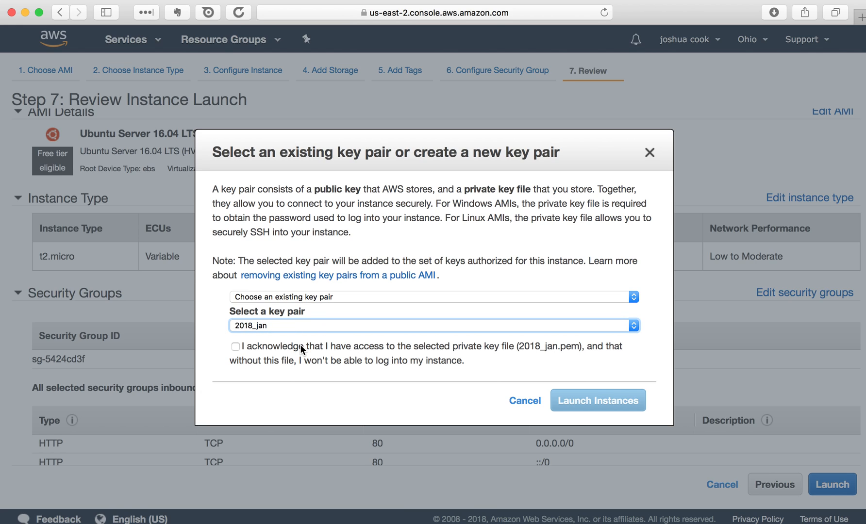
click(300, 344)
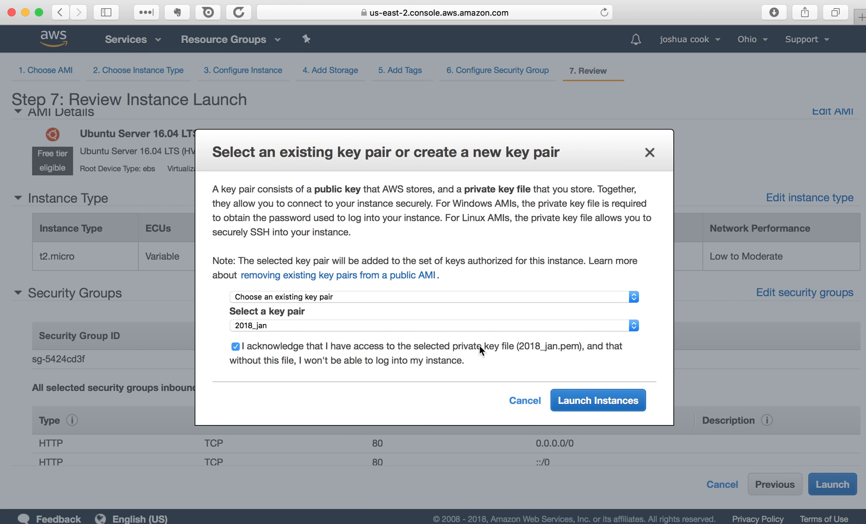
click(593, 403)
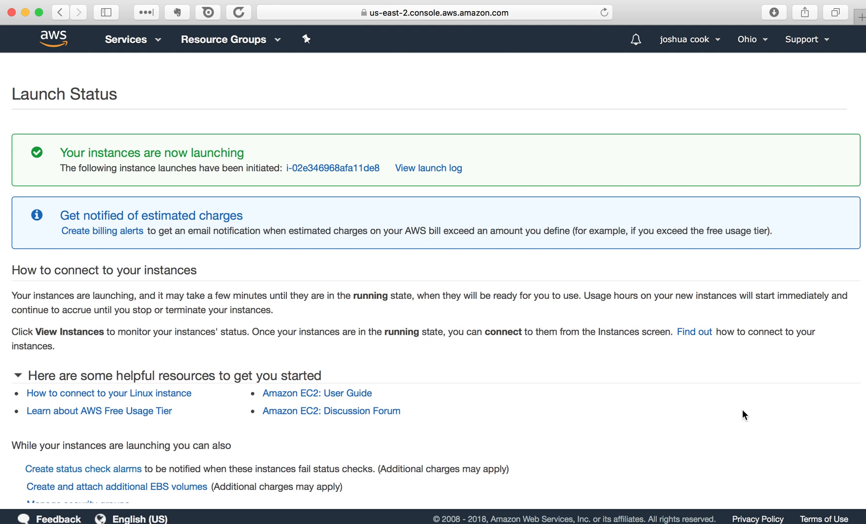
Look over the launch status information and open the list of instances
scroll(742, 410, down, 2)
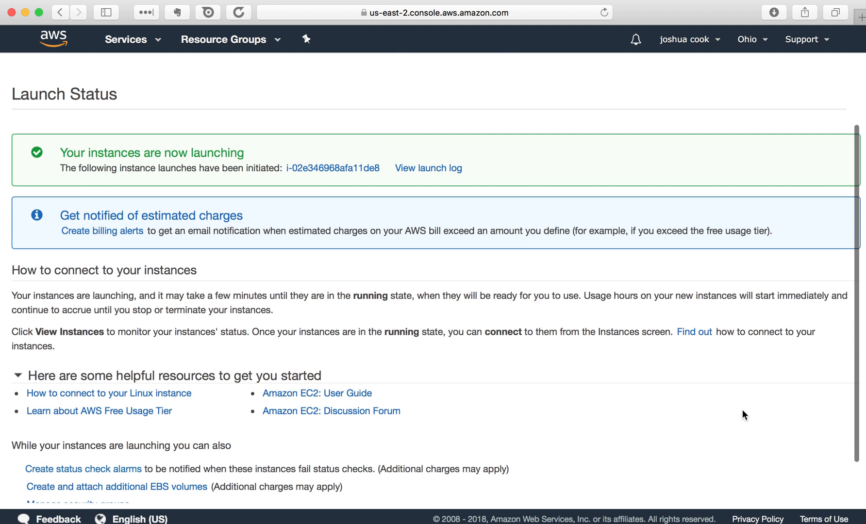
scroll(742, 410, down, 2)
scroll(743, 410, up, 3)
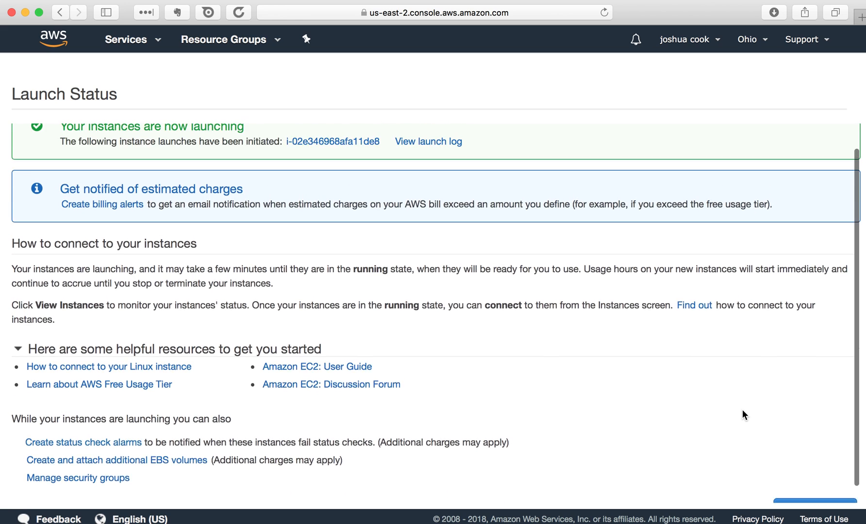
scroll(742, 410, down, 2)
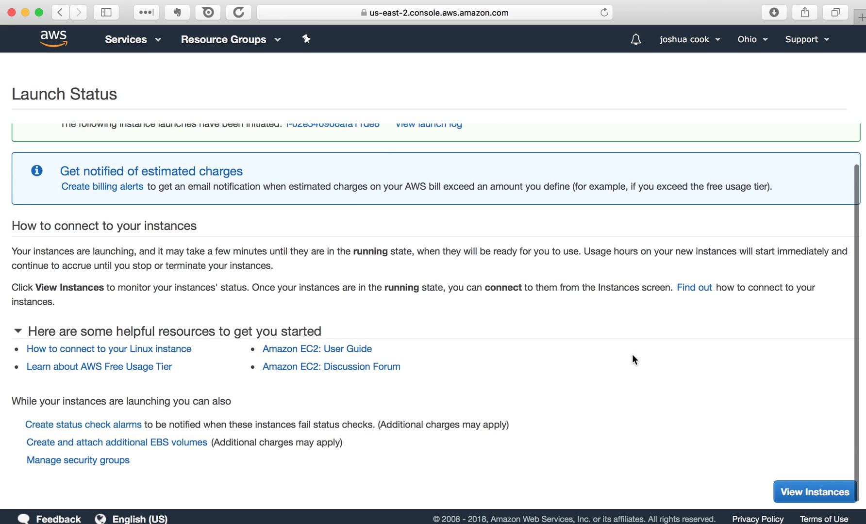
scroll(732, 422, up, 2)
scroll(732, 423, down, 2)
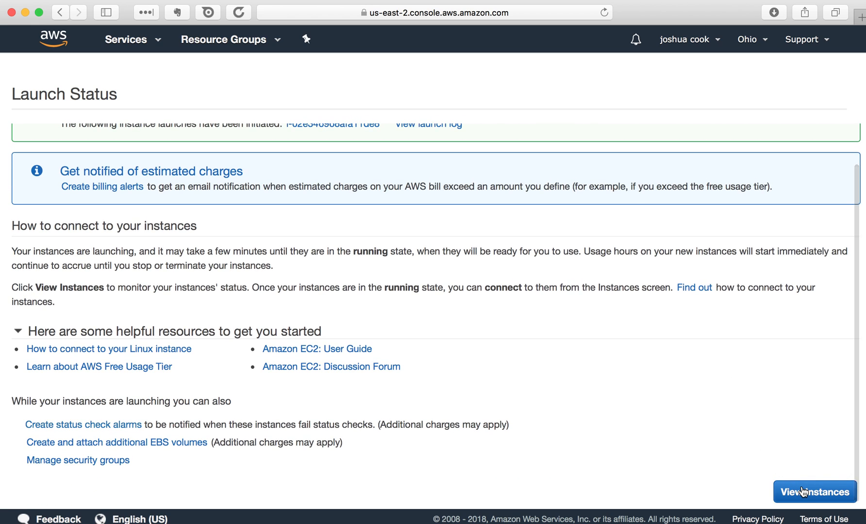
click(803, 492)
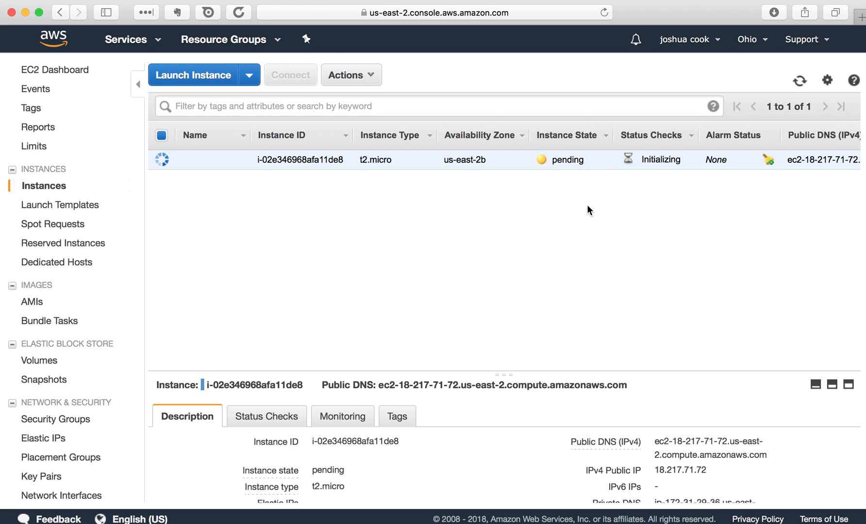
Examine the new instance's columns in the list and highlight its IPv4 public IP address
scroll(634, 204, right, 2)
scroll(636, 206, right, 10)
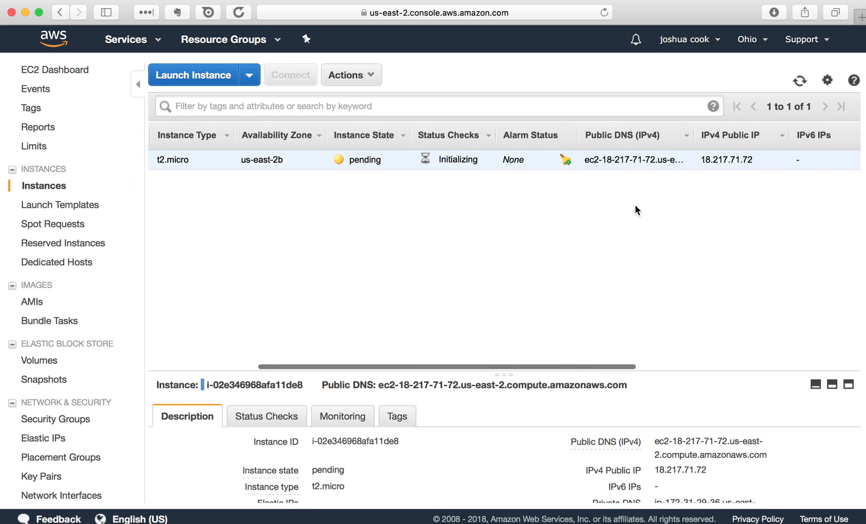
scroll(634, 205, right, 10)
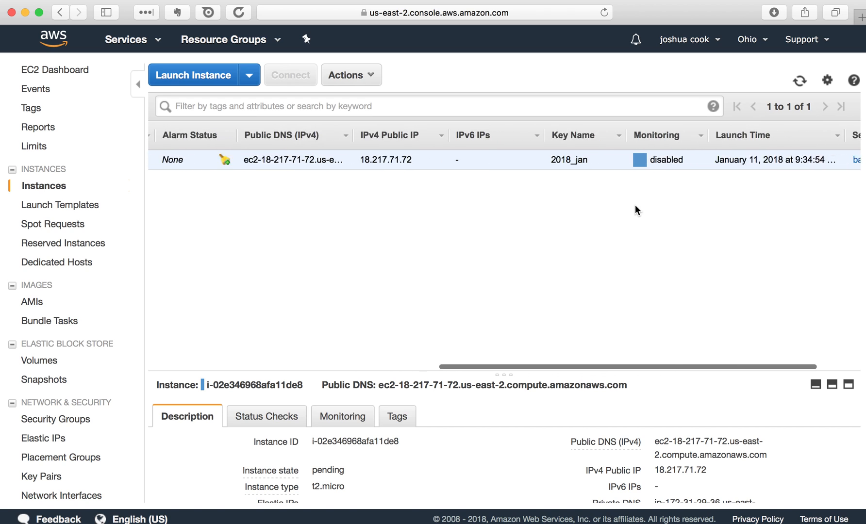
scroll(635, 205, left, 15)
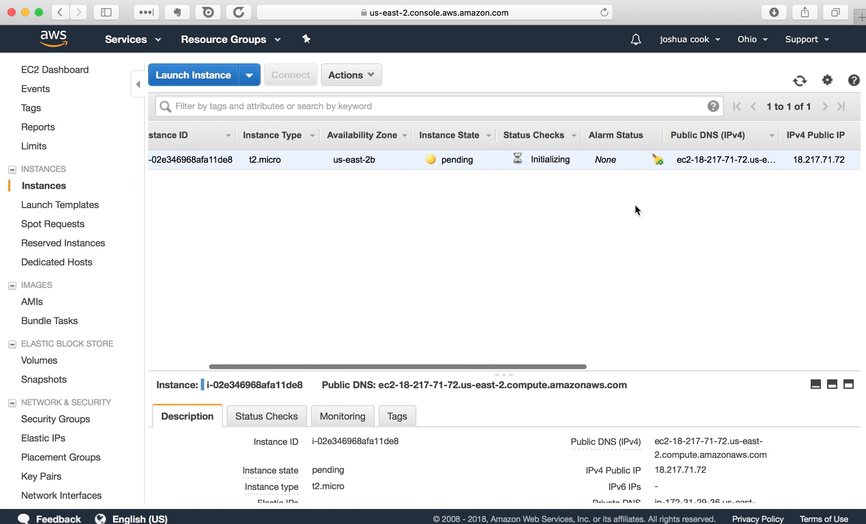
scroll(635, 210, right, 3)
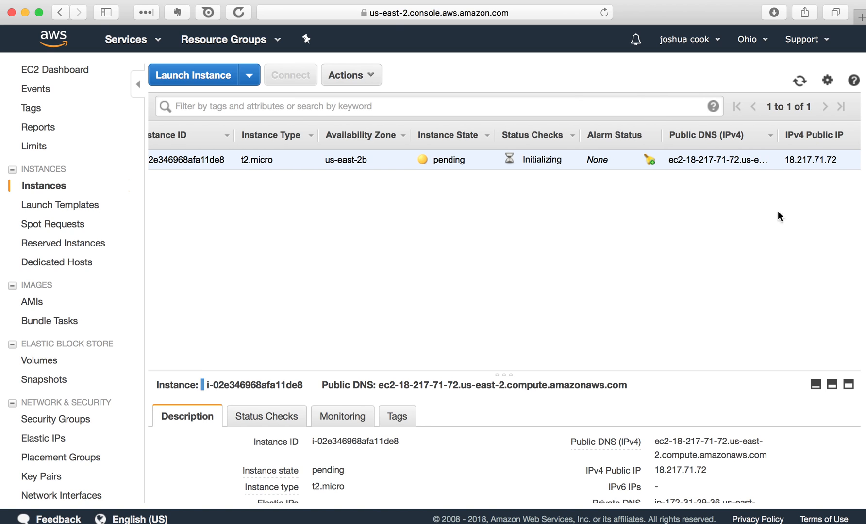
drag(839, 159, 789, 159)
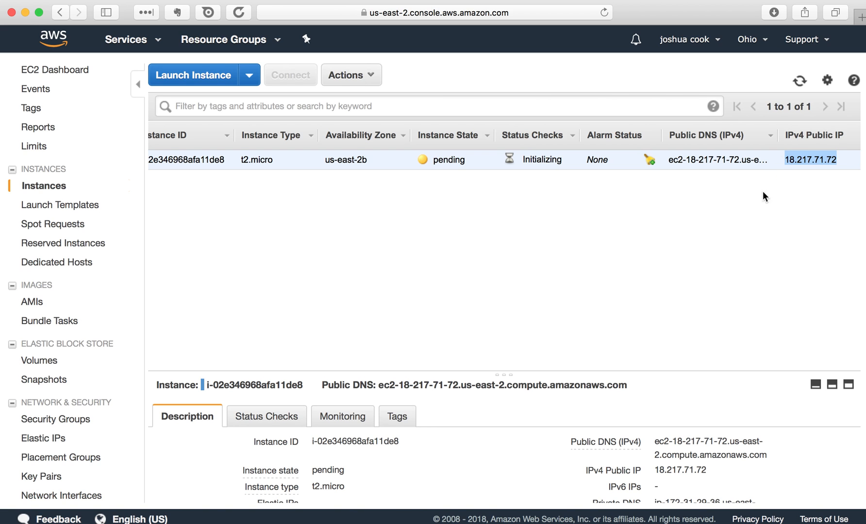
scroll(578, 252, left, 5)
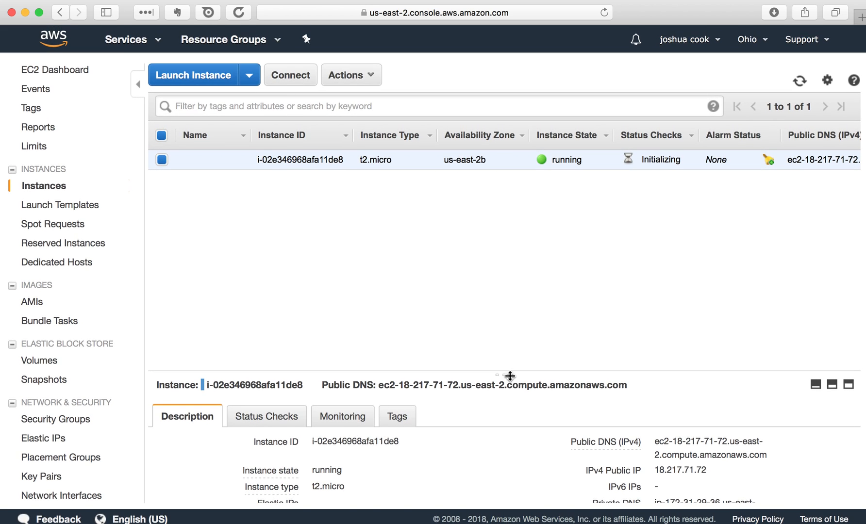
Enlarge the instance's details pane and view the inbound rules of its security group
drag(506, 373, 494, 212)
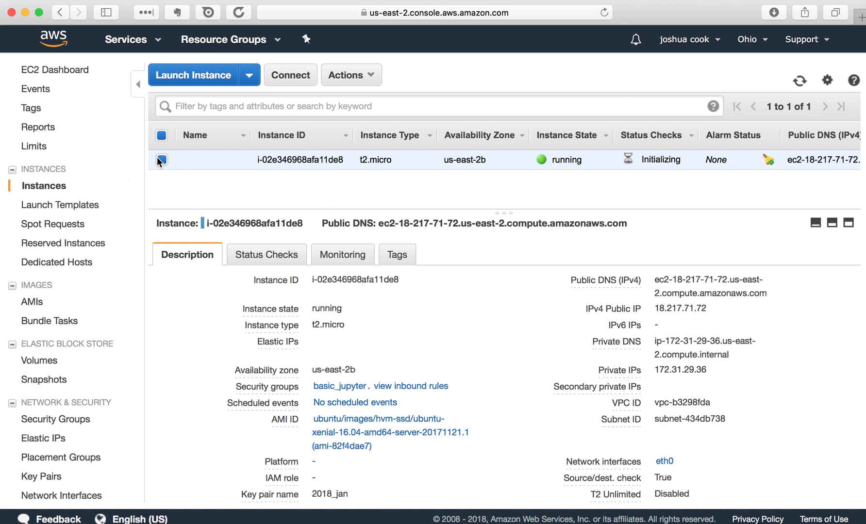
click(420, 387)
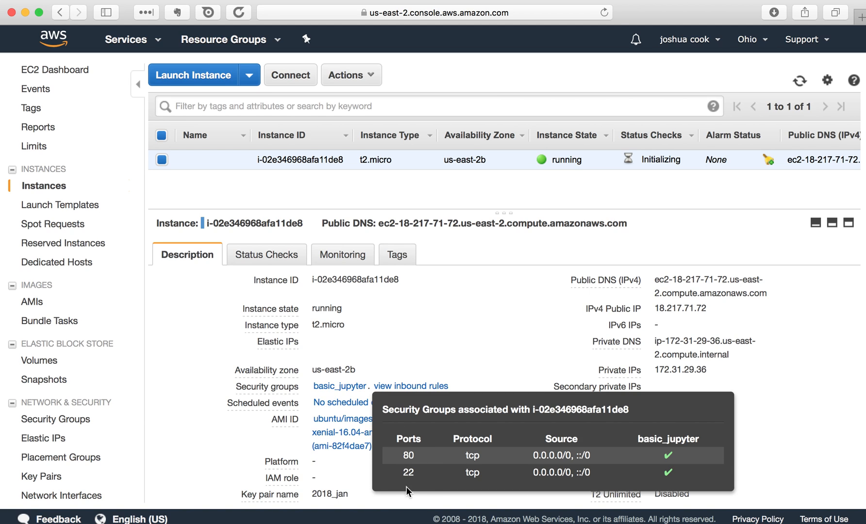
click(517, 282)
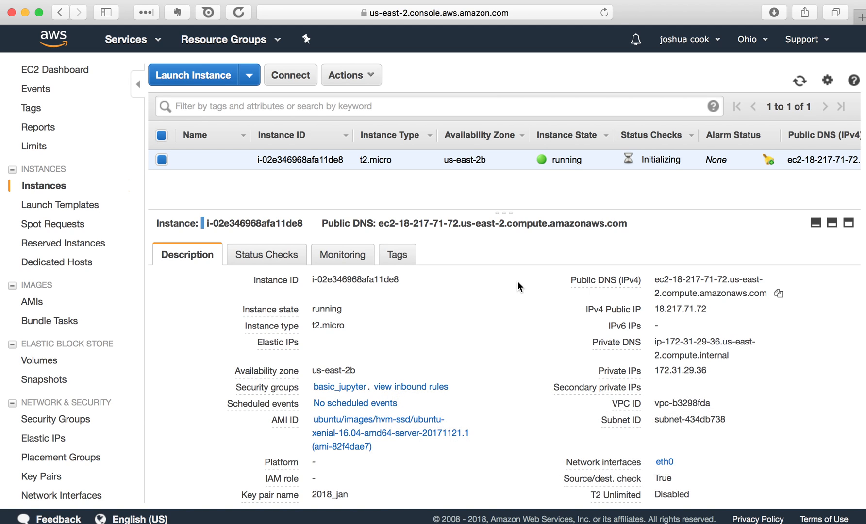